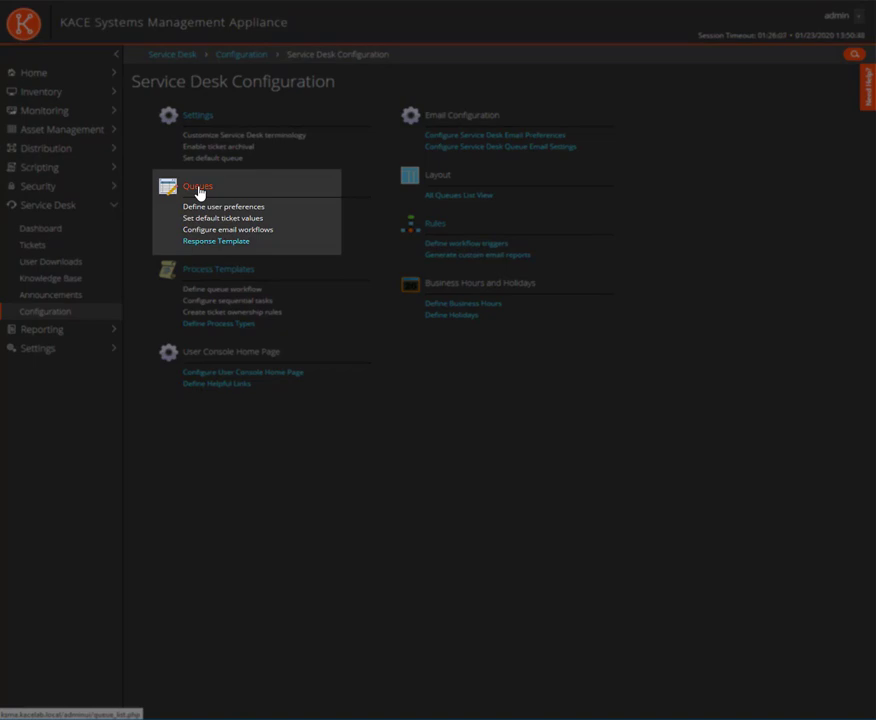
Open the fields and layout customization of the Service Desk queue and go to its ticket templates to start a new one
click(197, 188)
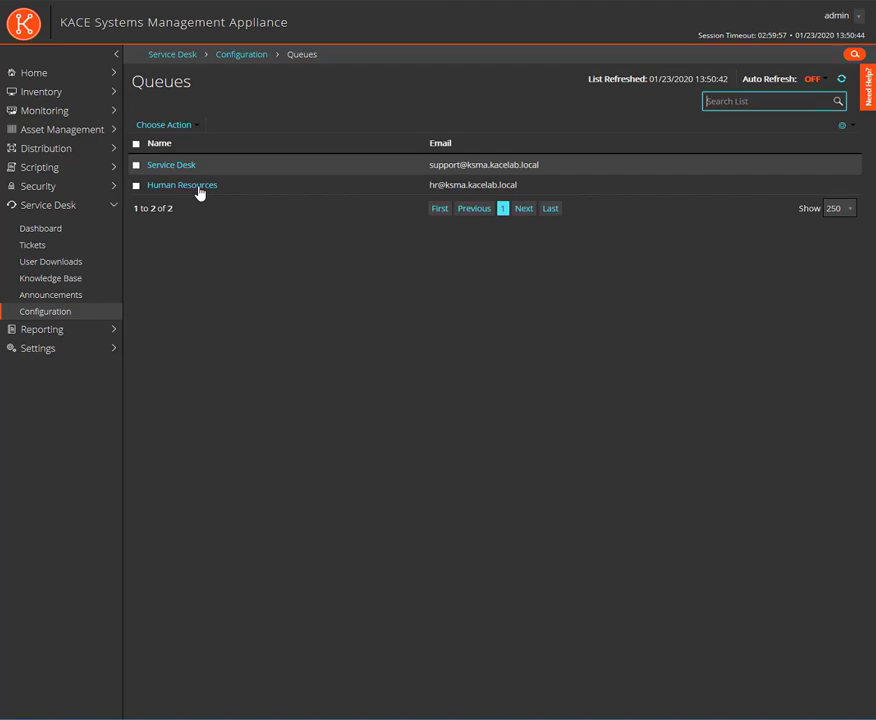
click(174, 167)
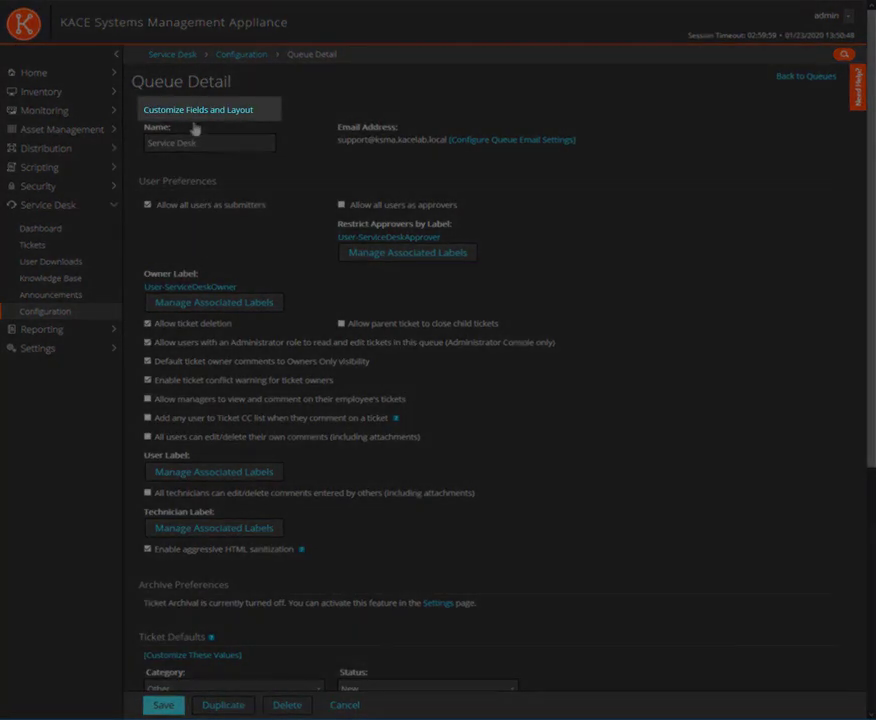
click(199, 115)
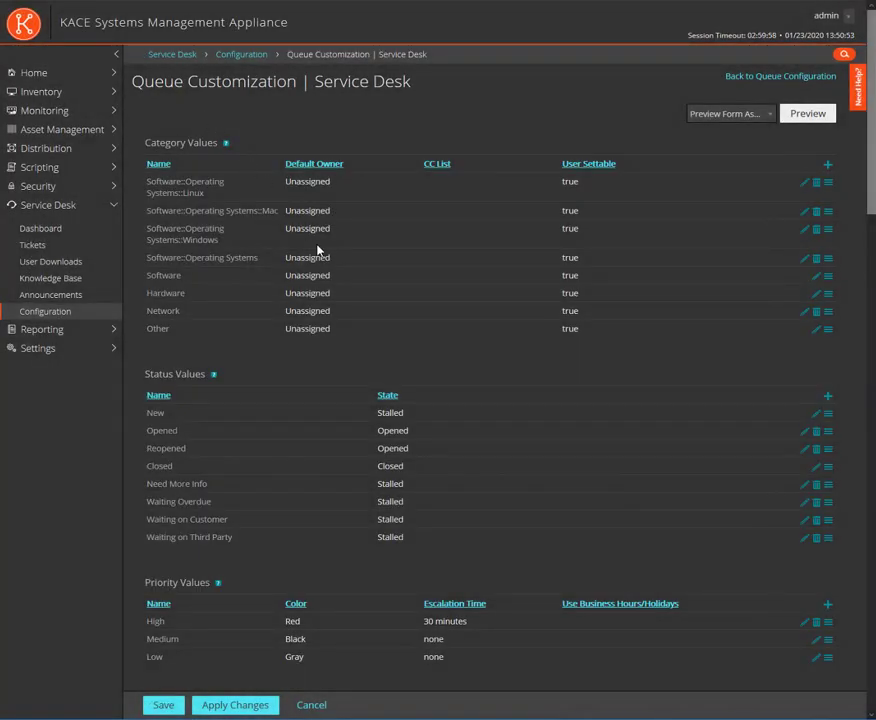
scroll(438, 378, down, 15)
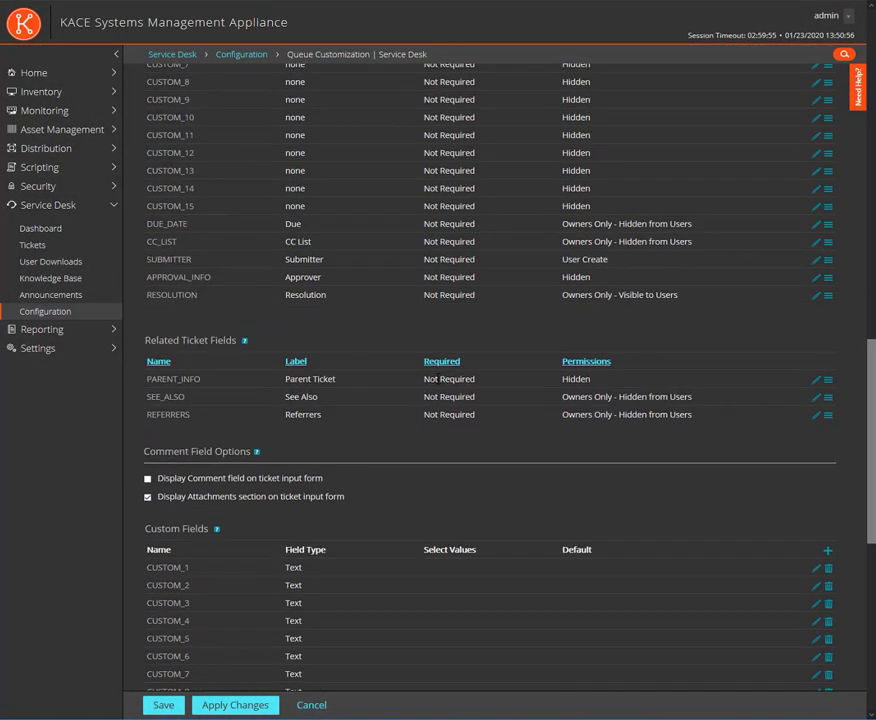
scroll(430, 385, down, 5)
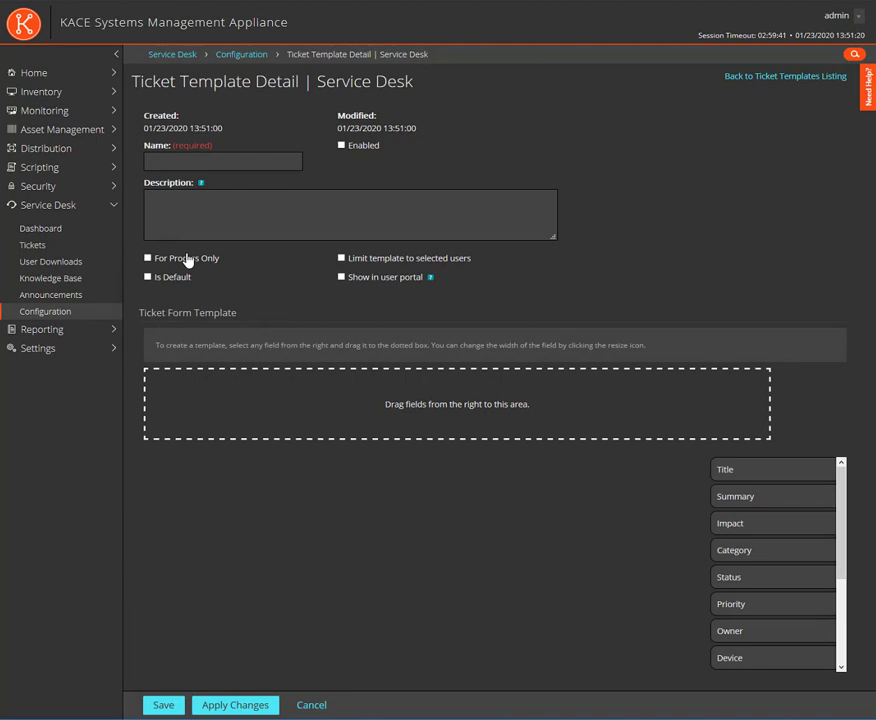
Name the new ticket template Example Template, enable it and make it the default
click(198, 163)
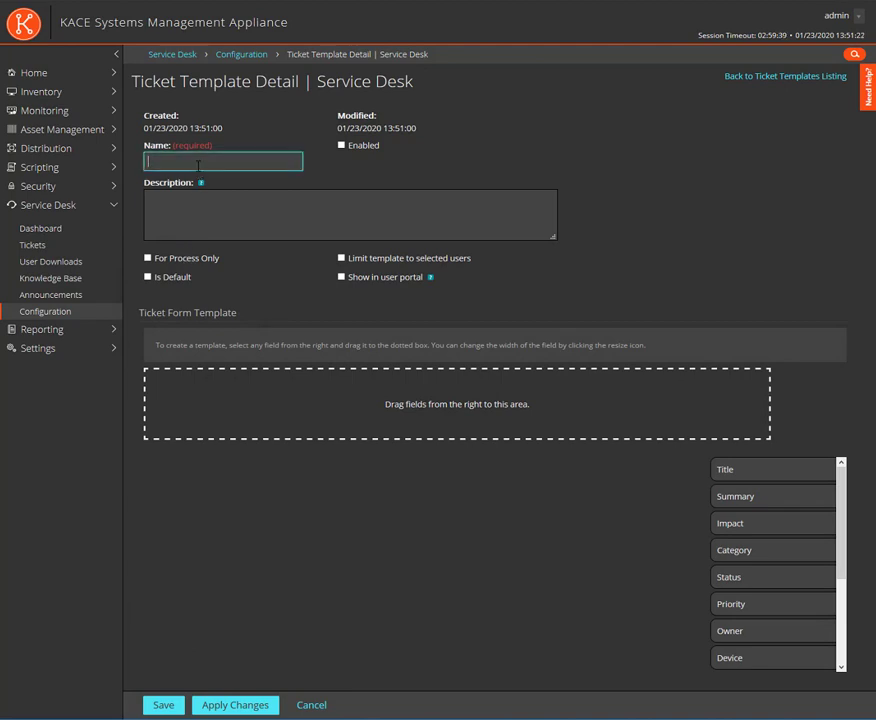
text(Example Template)
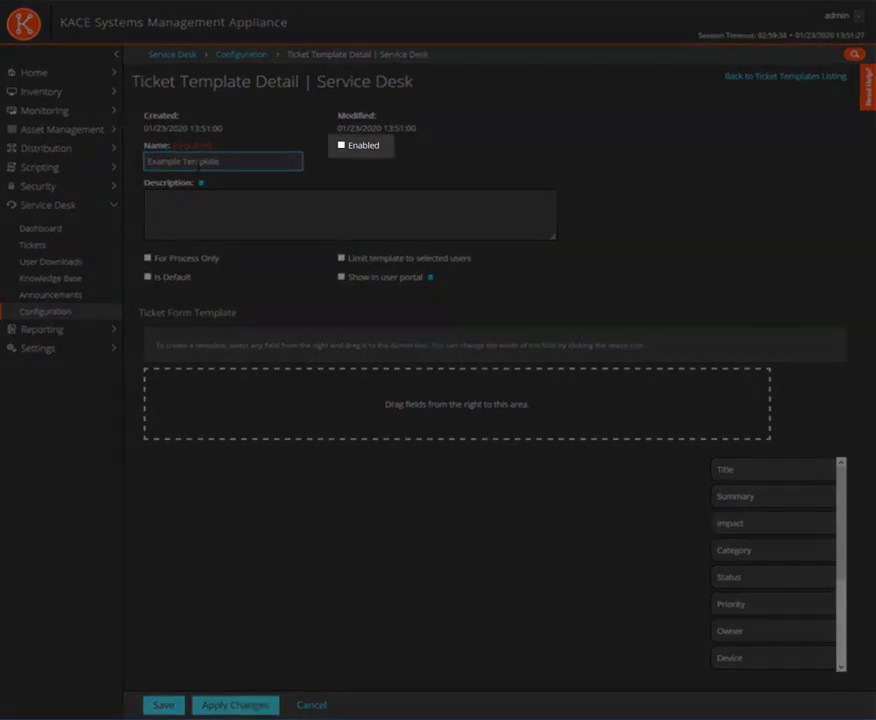
click(341, 146)
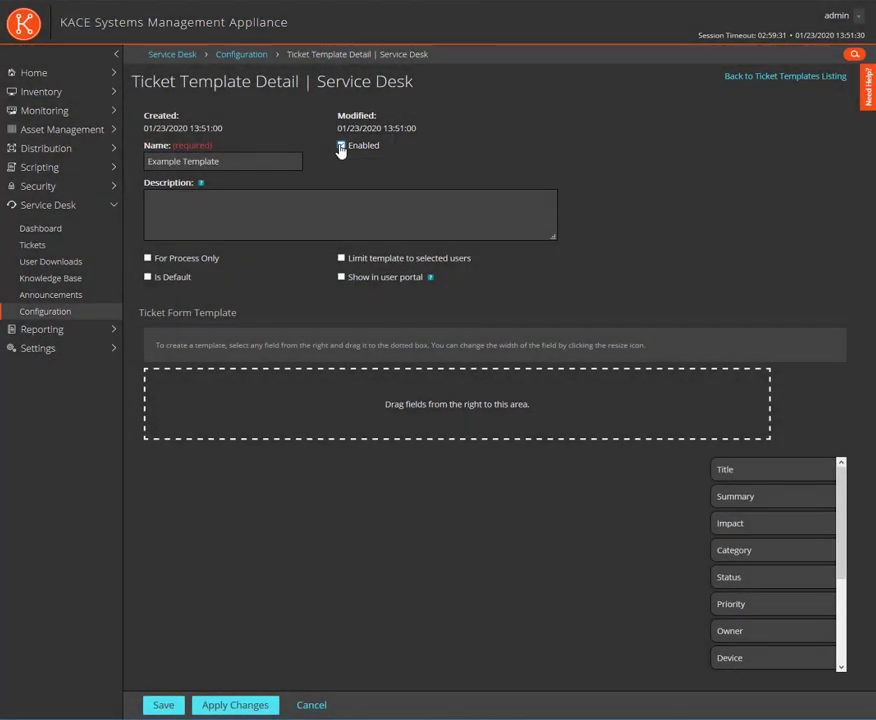
click(147, 278)
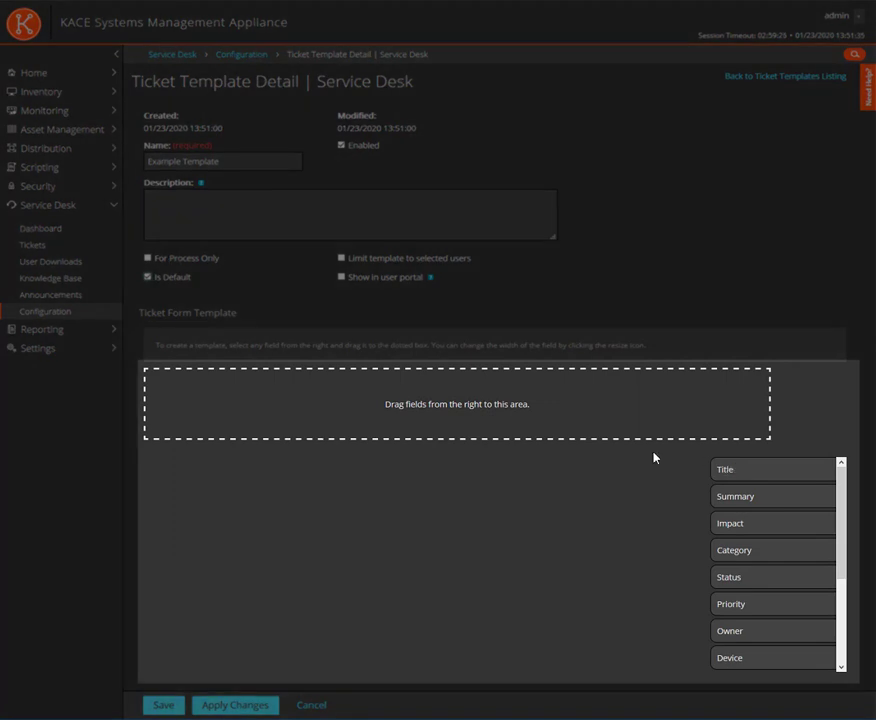
Add the Title field two columns wide to the ticket form, with the Summary field below it three columns wide
drag(725, 469, 188, 393)
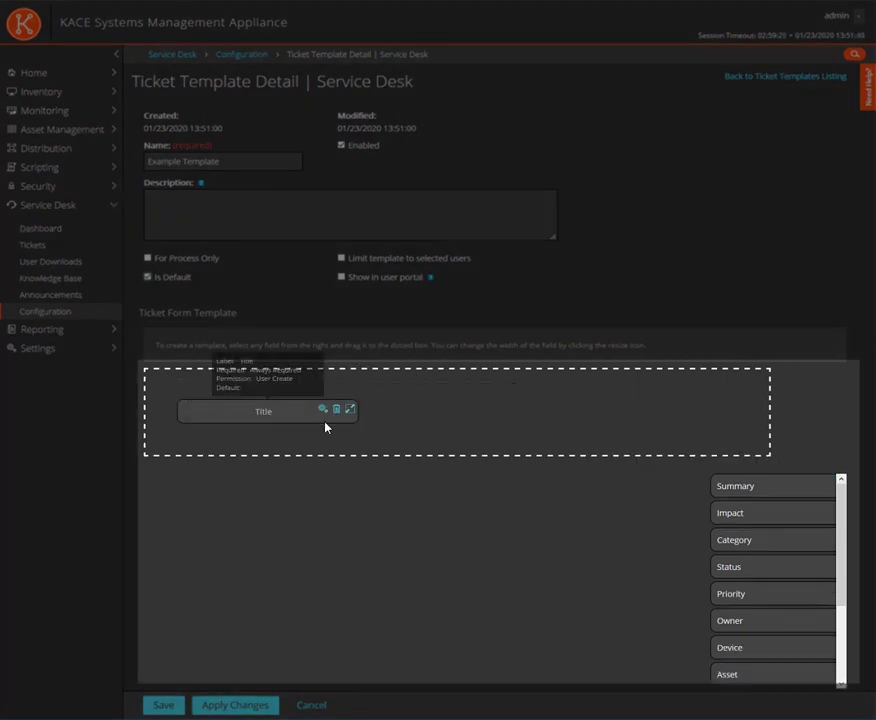
click(350, 411)
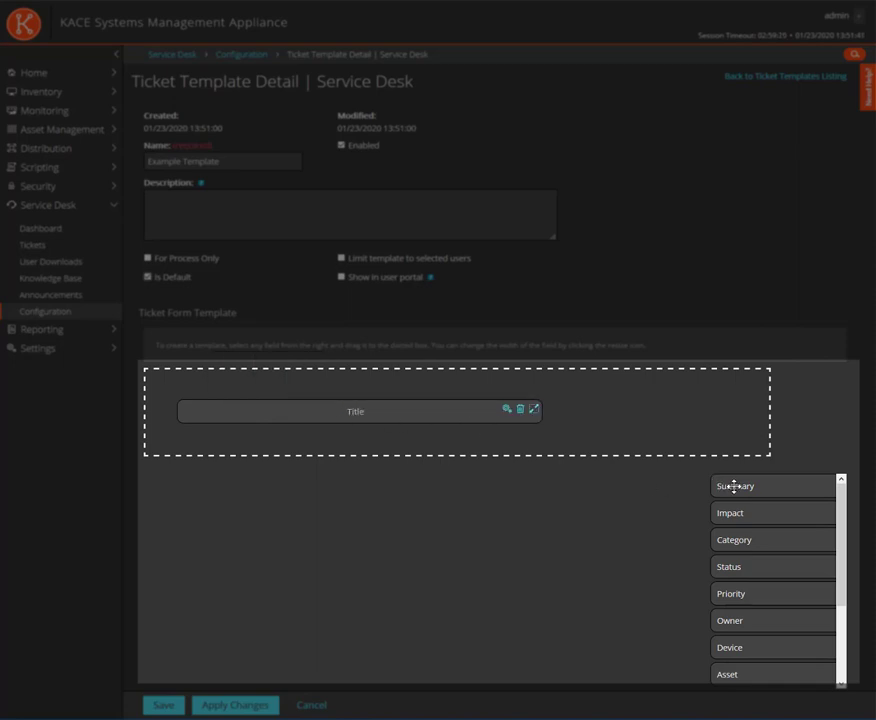
drag(734, 486, 268, 444)
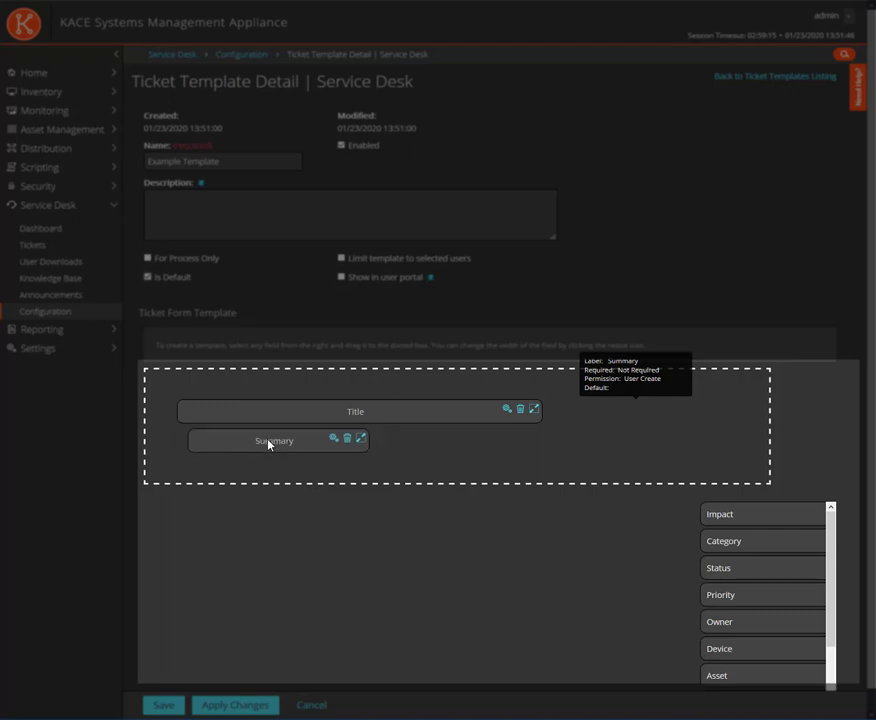
click(356, 438)
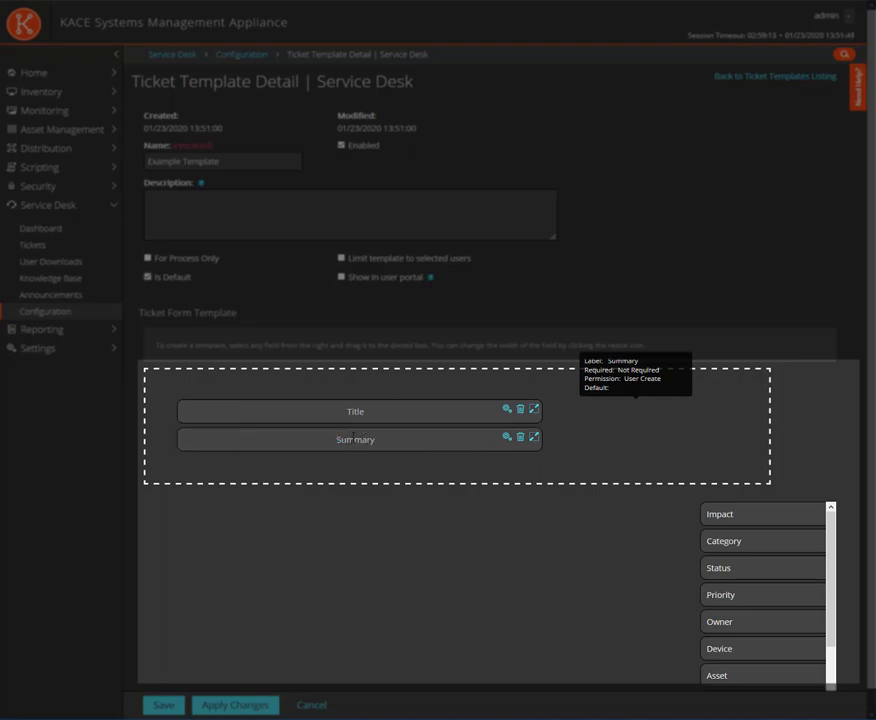
click(536, 439)
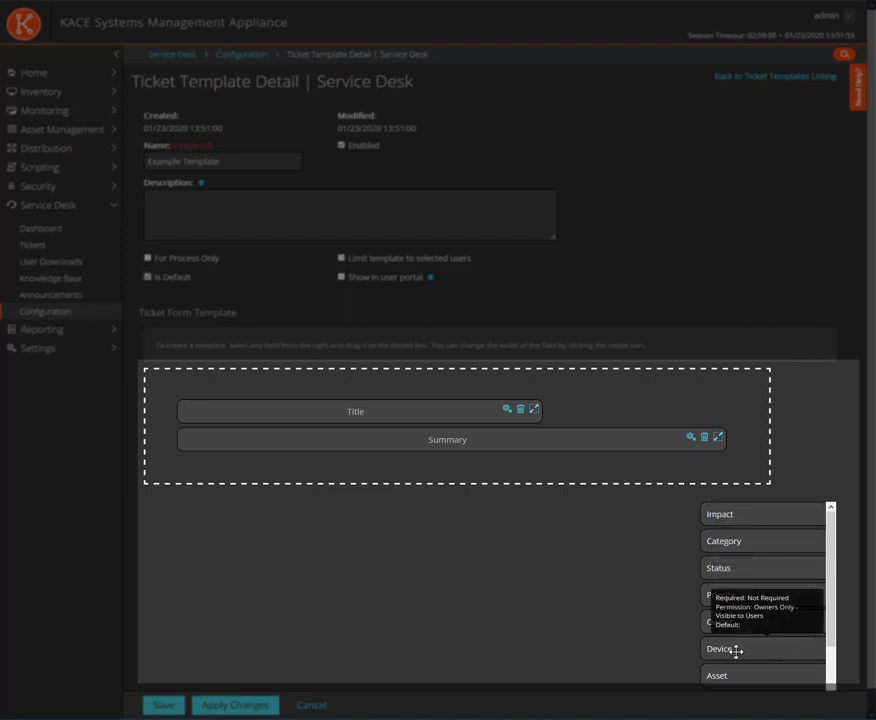
Add the Device, Owner and Asset fields to the ticket form in the rows below Summary
drag(736, 651, 282, 483)
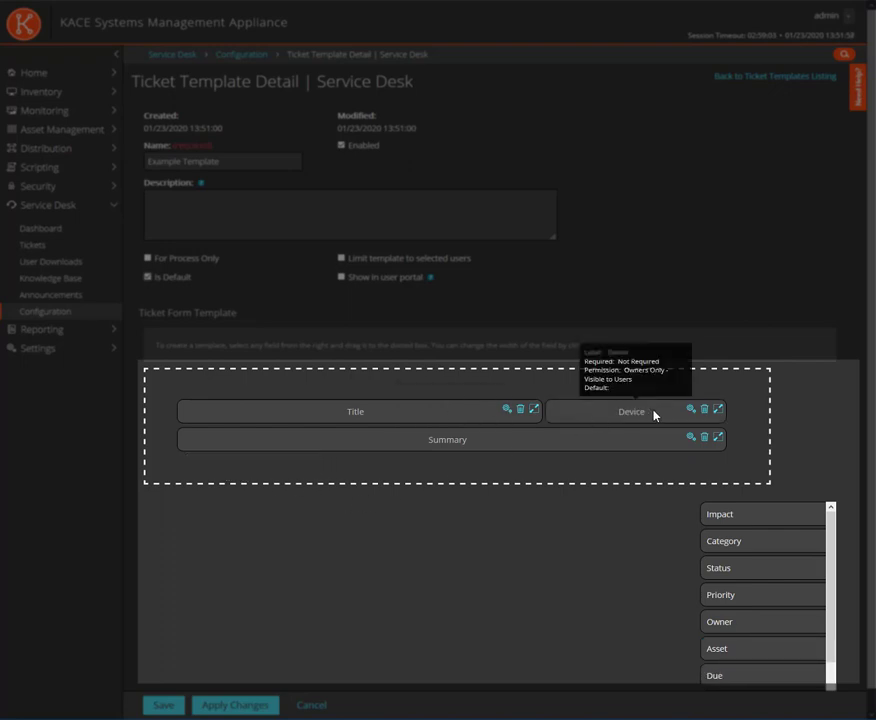
drag(647, 418, 297, 483)
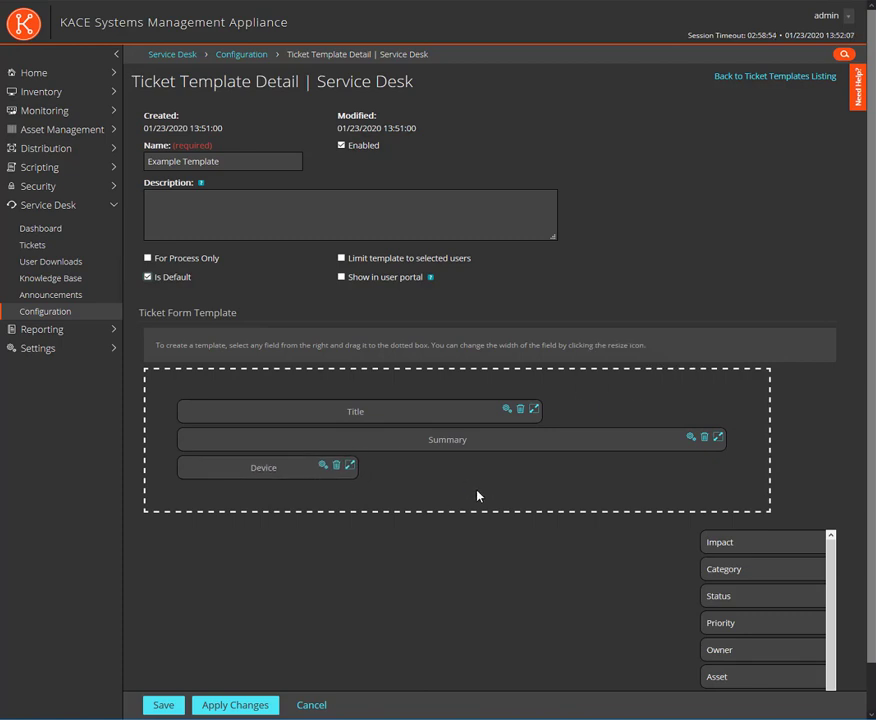
drag(720, 649, 300, 468)
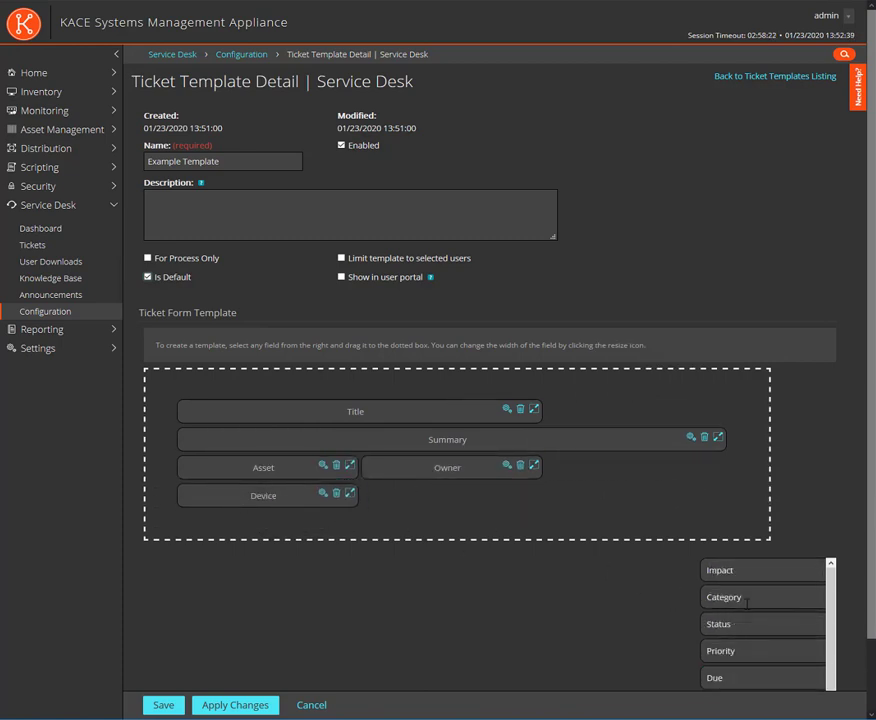
Add the Category field beside Device, the Submitter field above Asset, and the CC List field in a lower row of the form
drag(746, 603, 440, 497)
scroll(845, 659, down, 1)
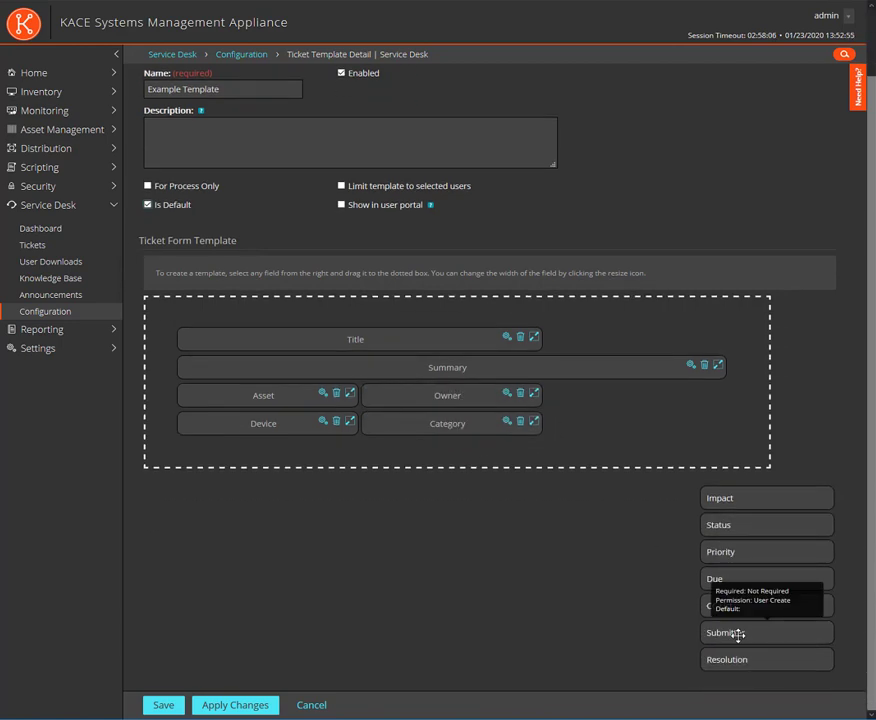
drag(738, 634, 252, 420)
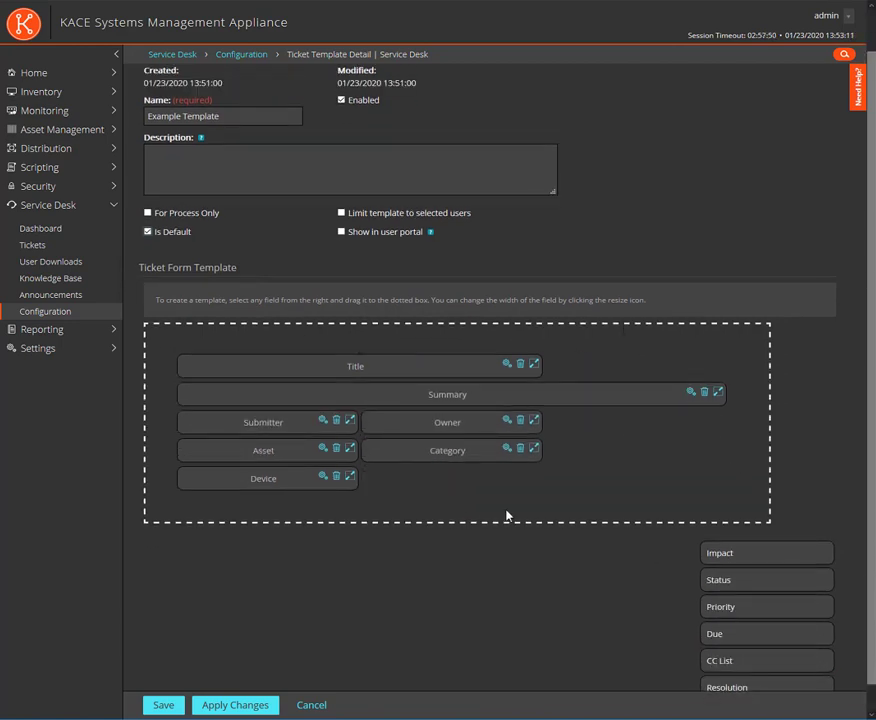
drag(796, 655, 300, 504)
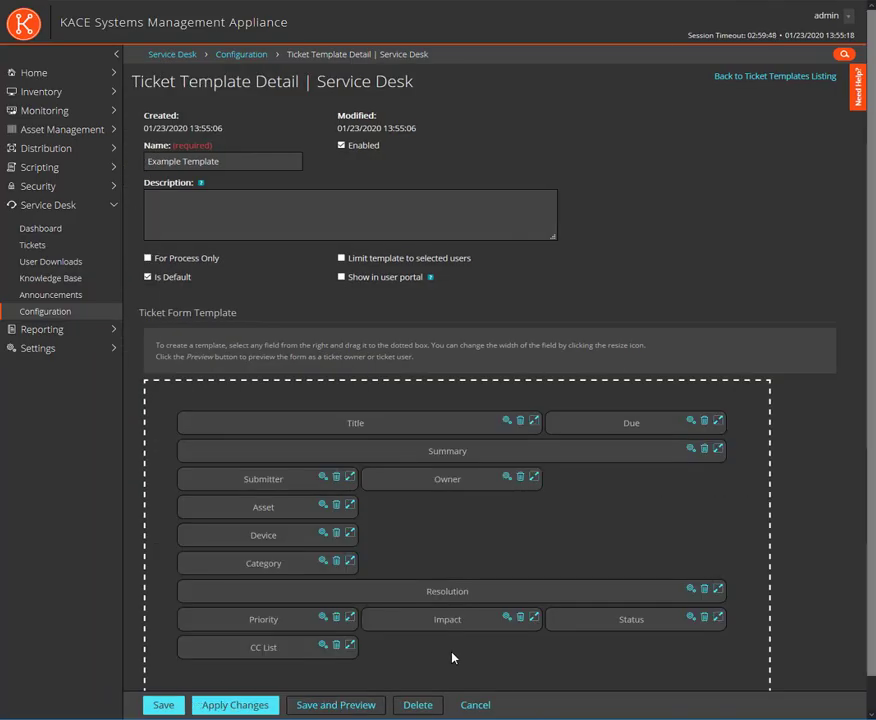
Give the Category field conditional logic that shows it when all conditions match, with the condition Device Begins with Mac
click(322, 563)
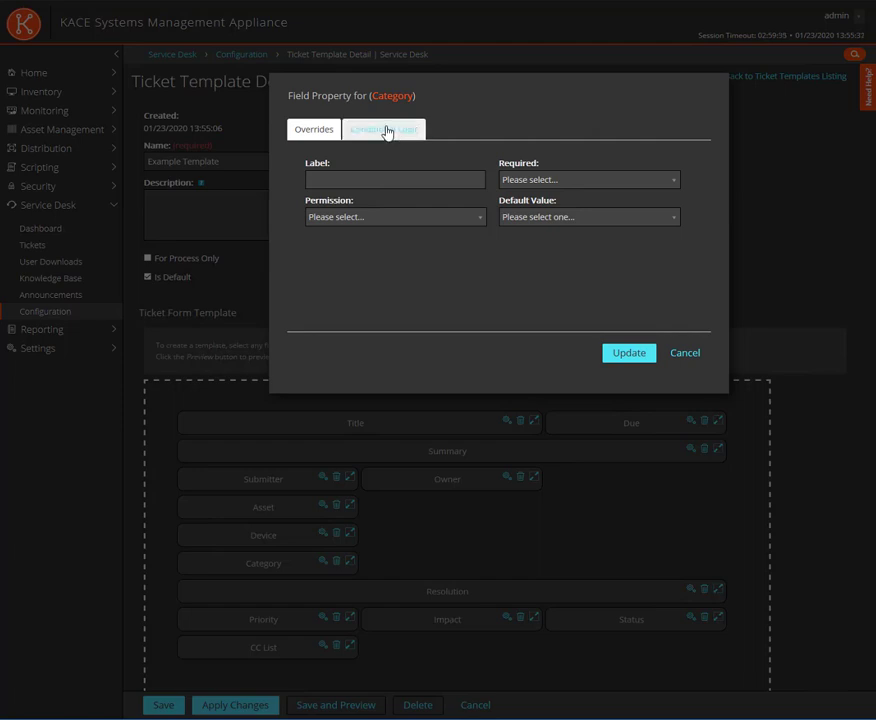
click(388, 131)
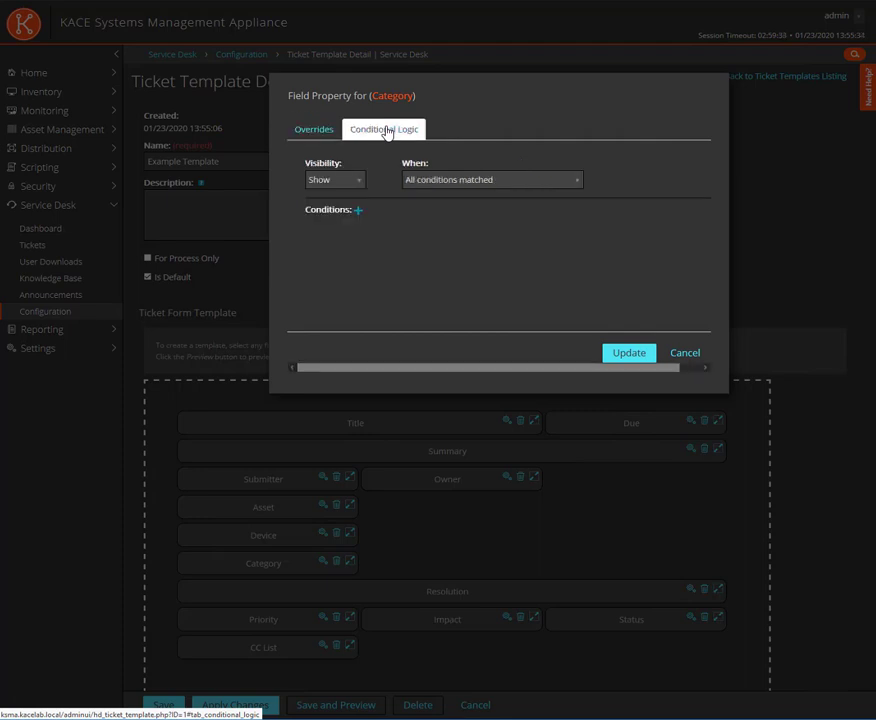
click(359, 212)
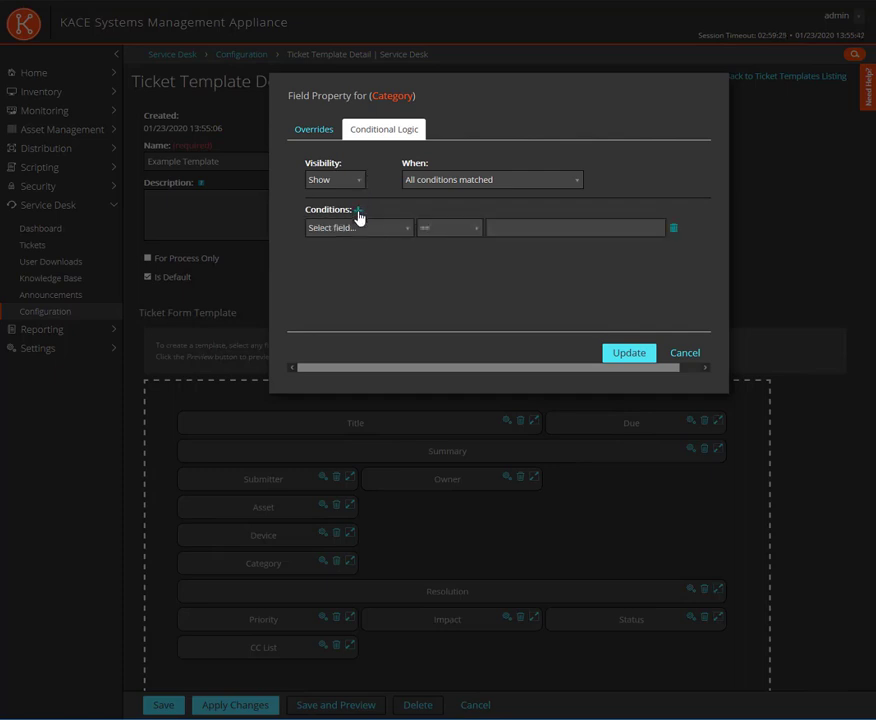
click(380, 230)
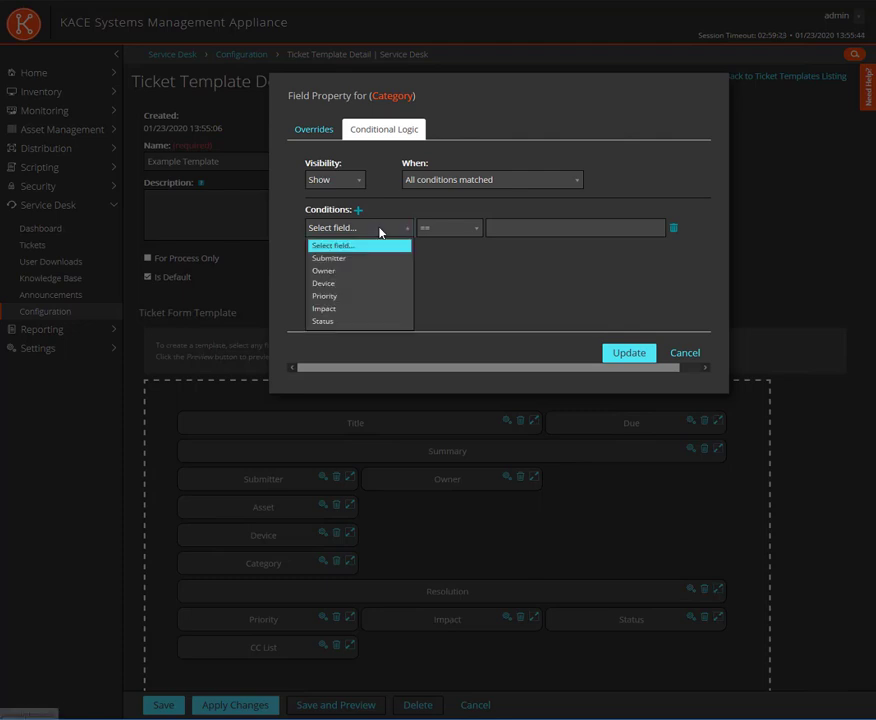
click(334, 286)
click(468, 236)
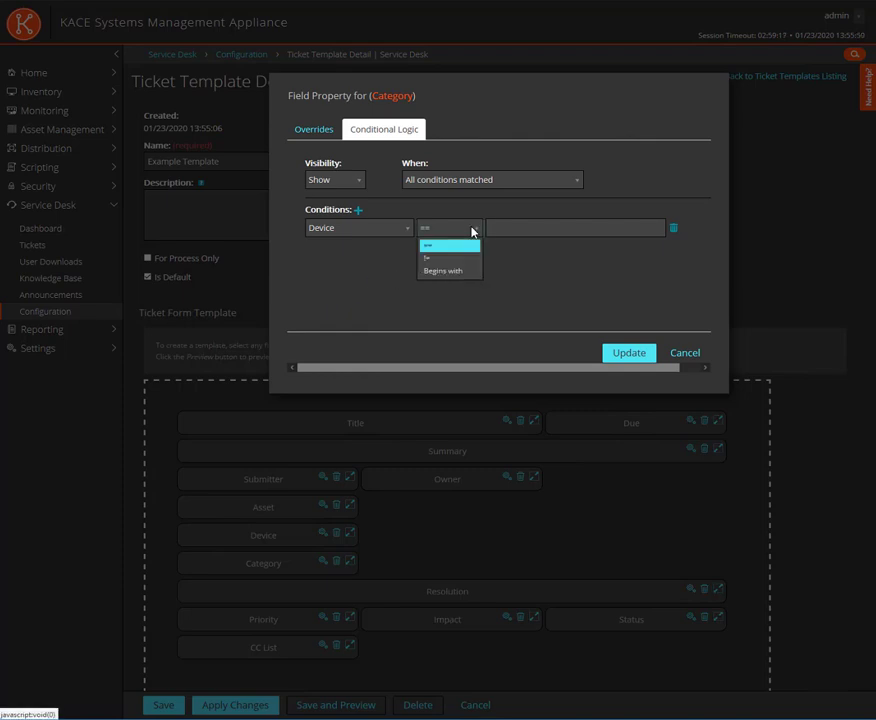
click(452, 276)
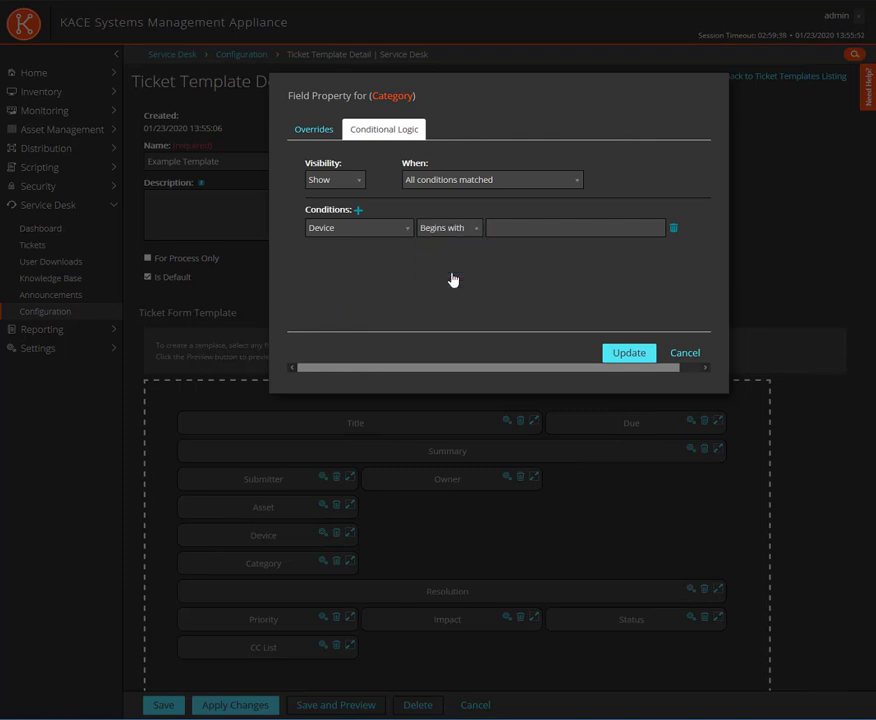
click(493, 228)
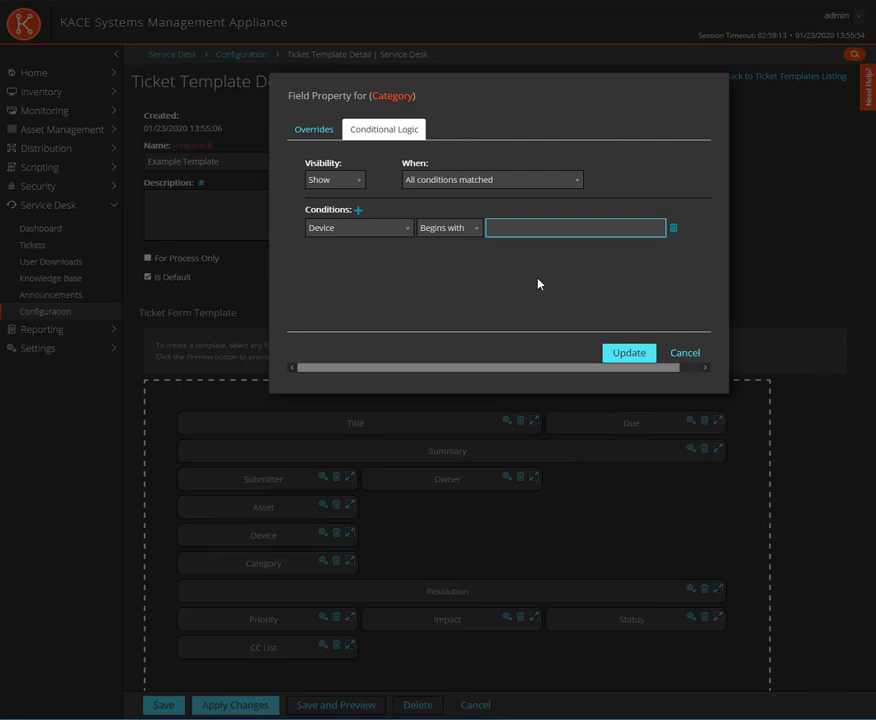
text(Mac)
click(623, 354)
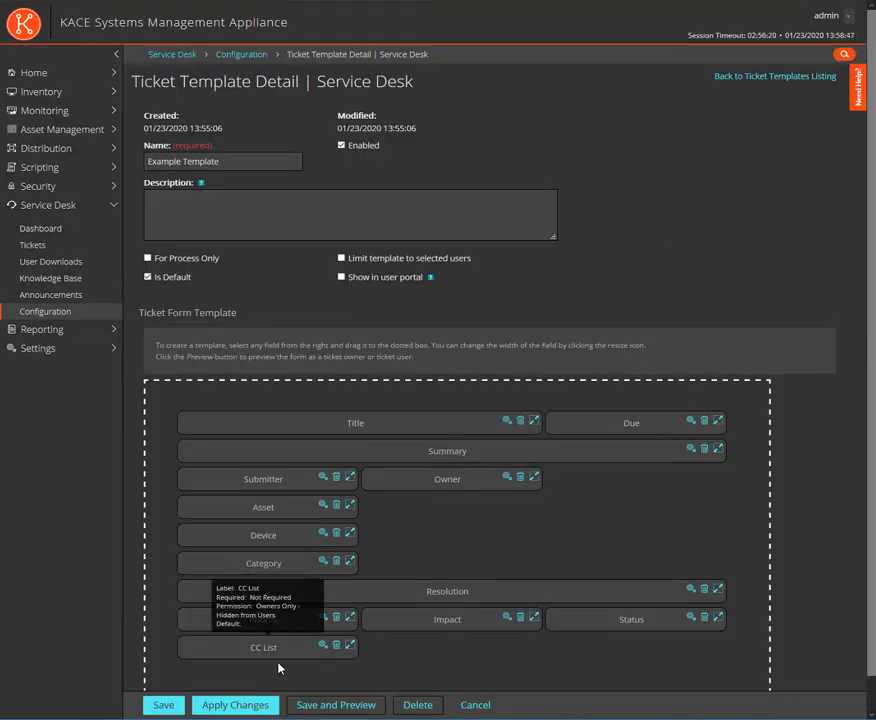
Save the template and preview its form as Input Form - User
click(311, 708)
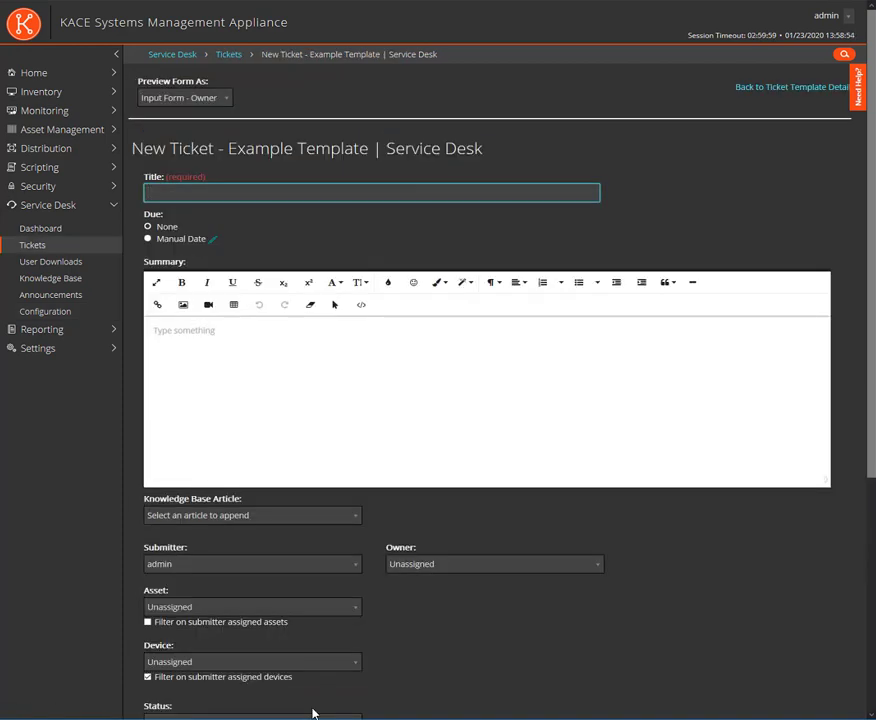
click(228, 99)
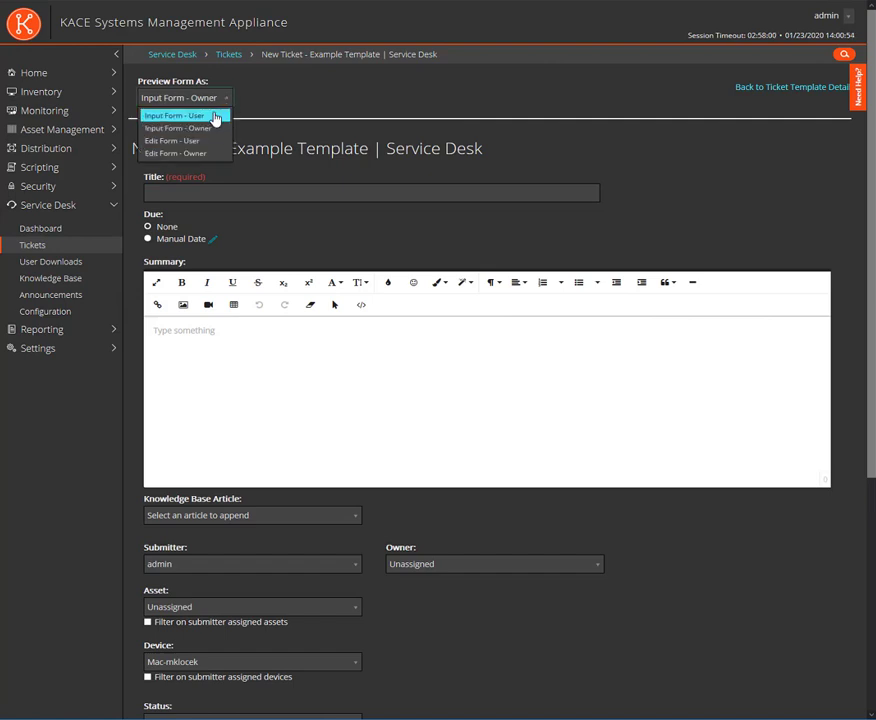
click(213, 119)
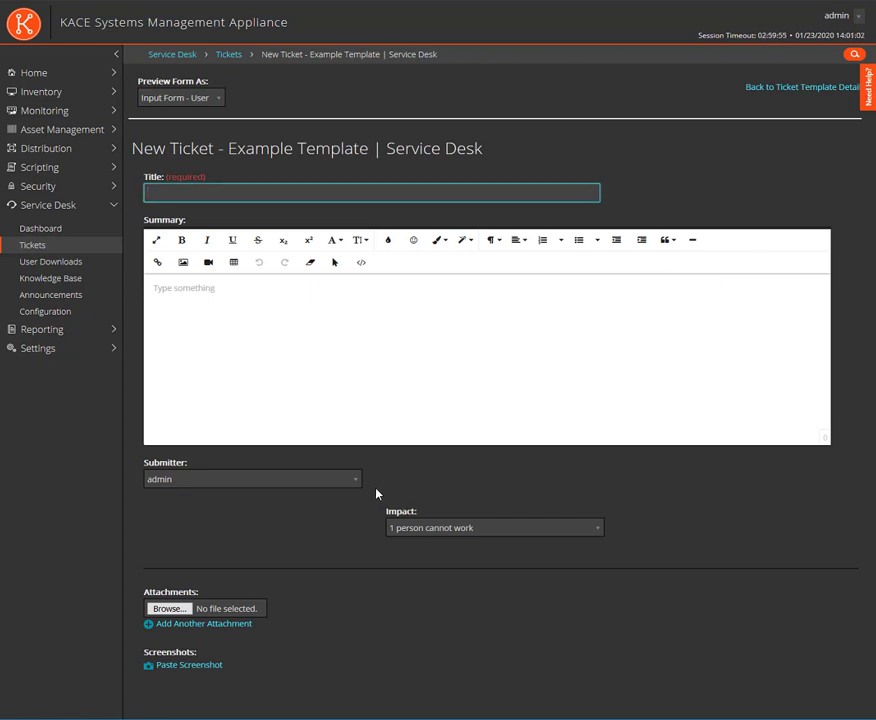
Preview the ticket form as Edit Form - User and as Edit Form - Owner
click(217, 98)
click(199, 141)
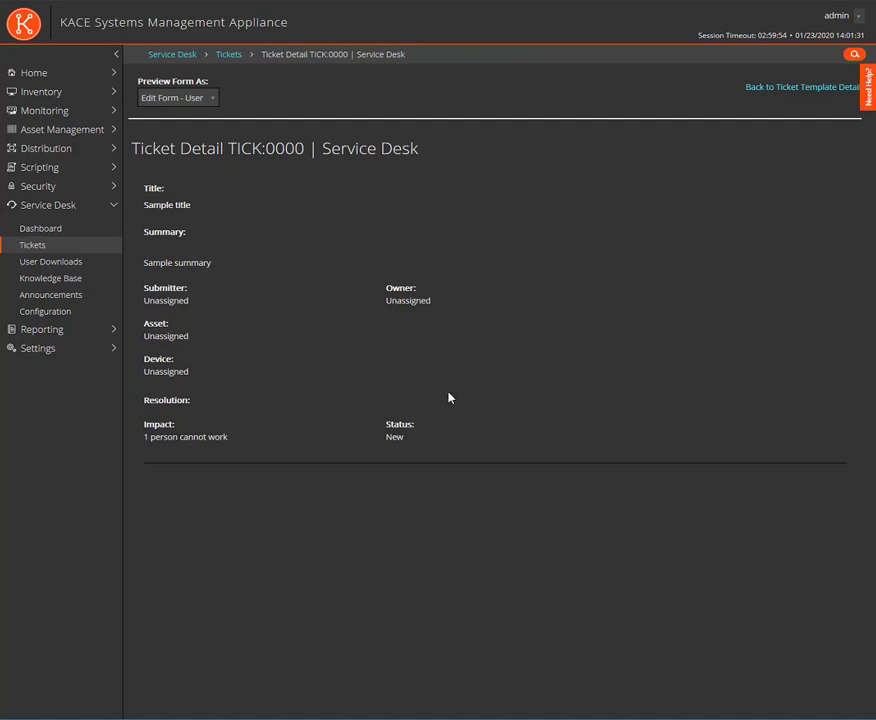
click(205, 100)
click(190, 150)
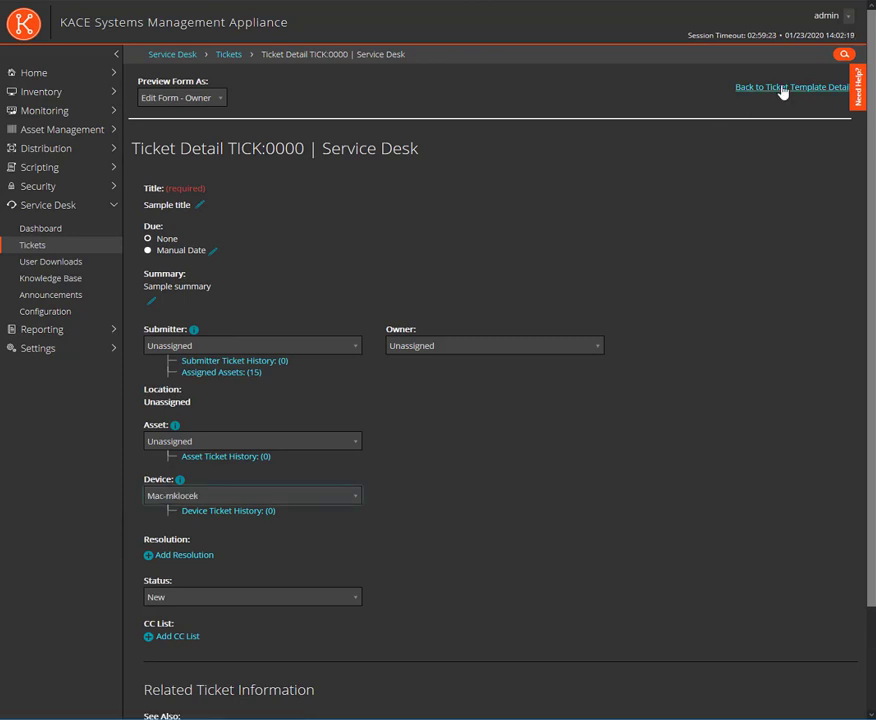
Return from the preview to the ticket template's details and save the template
click(778, 87)
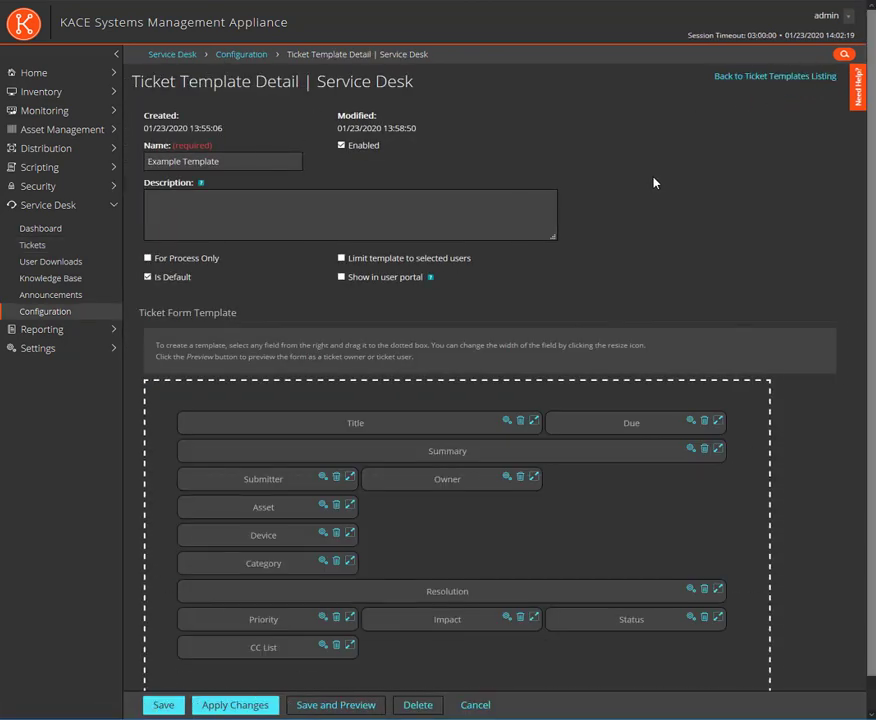
click(160, 707)
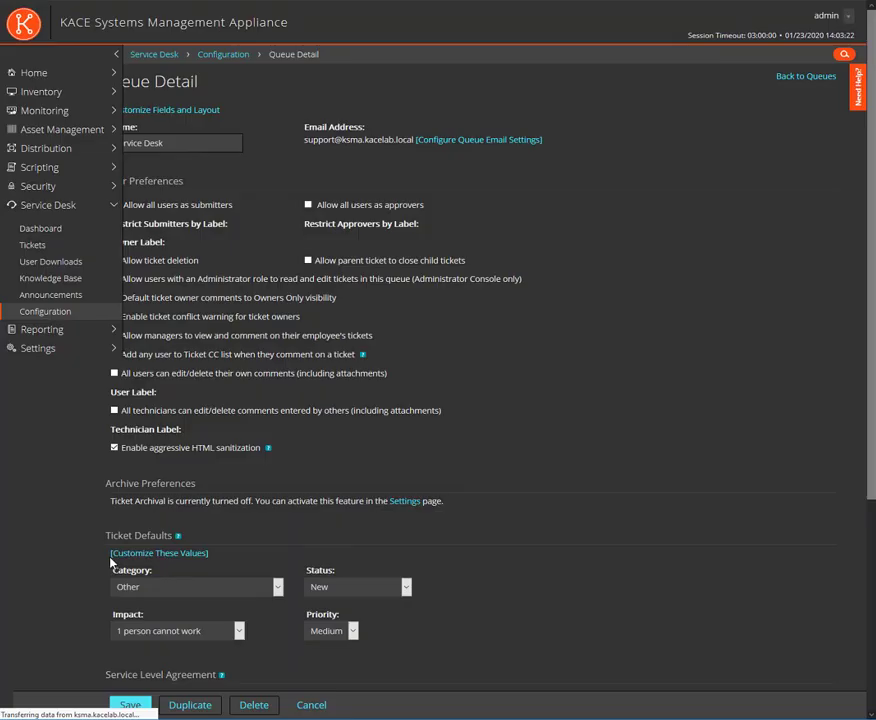
Start a new ticket in the Service Desk queue from the Example Template
click(145, 130)
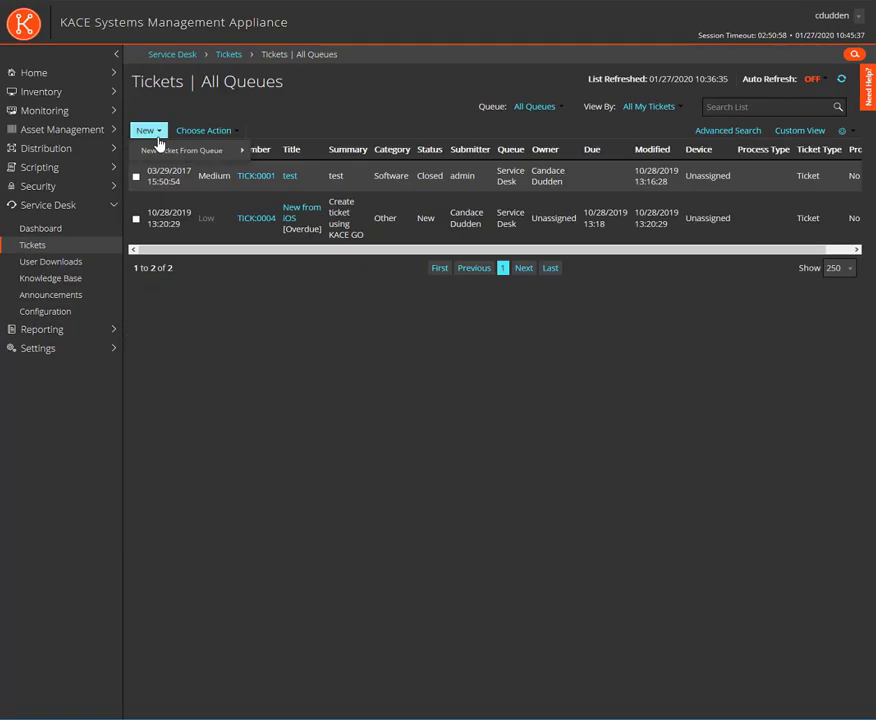
mouse_move(196, 152)
mouse_move(330, 168)
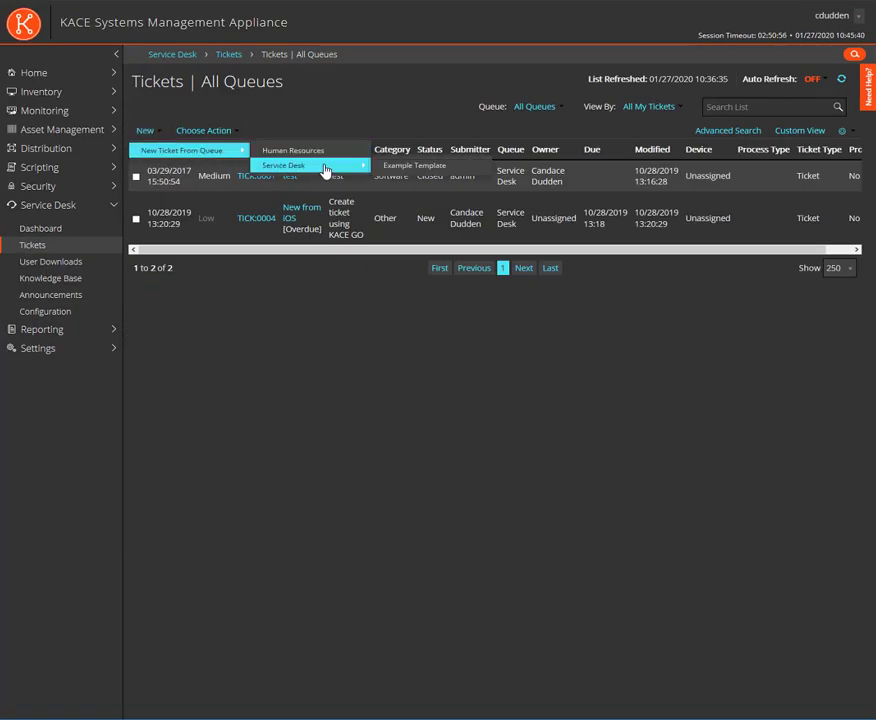
click(421, 170)
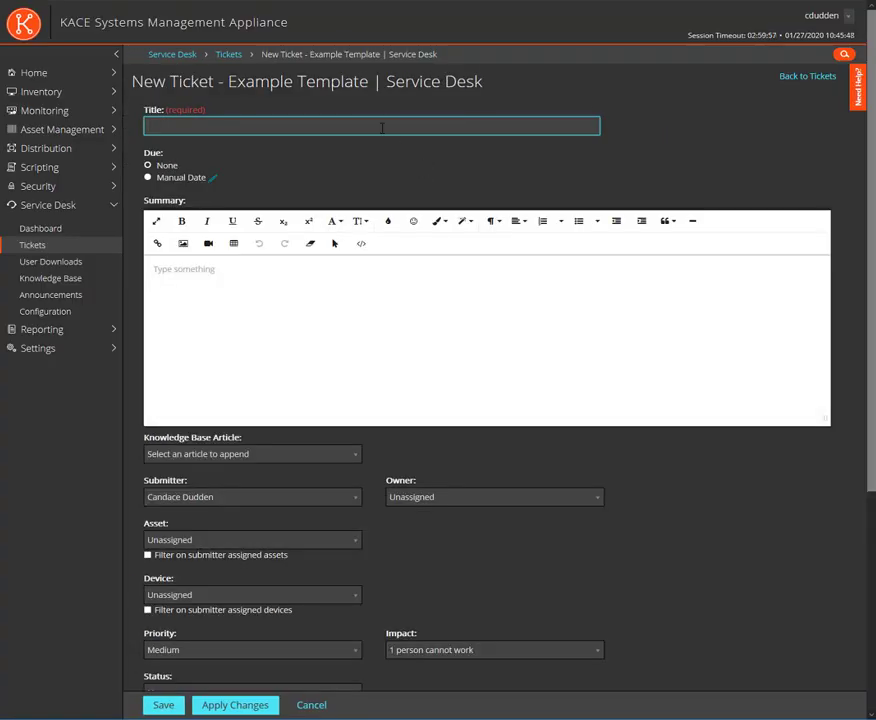
Title the ticket "Example ticket from template" and enter the summary "Testing ticket template: Example Ticket Template"
text(Example ticket from template)
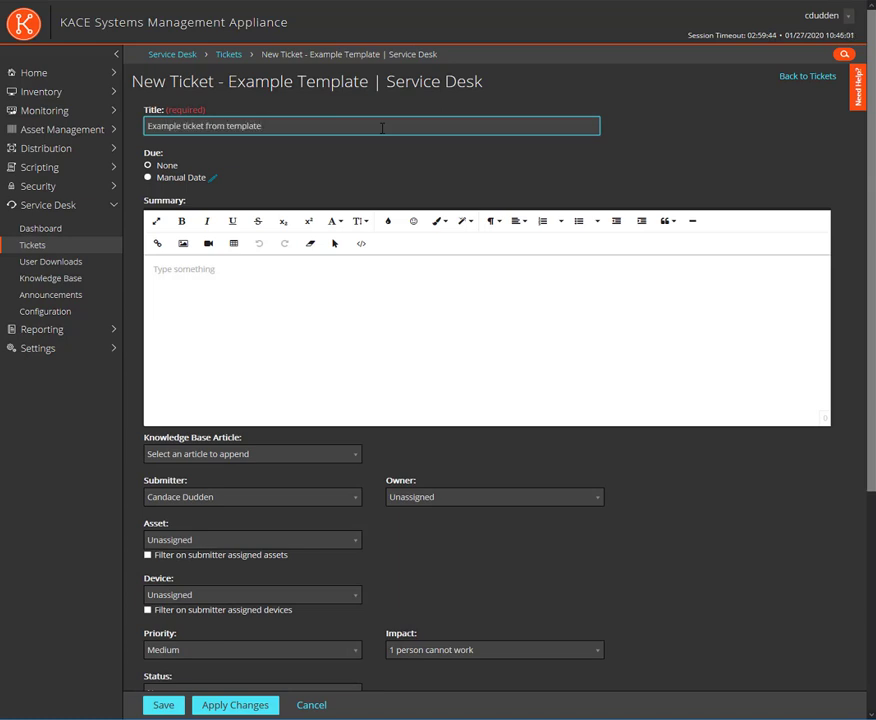
click(309, 287)
text(Testing ticket tem)
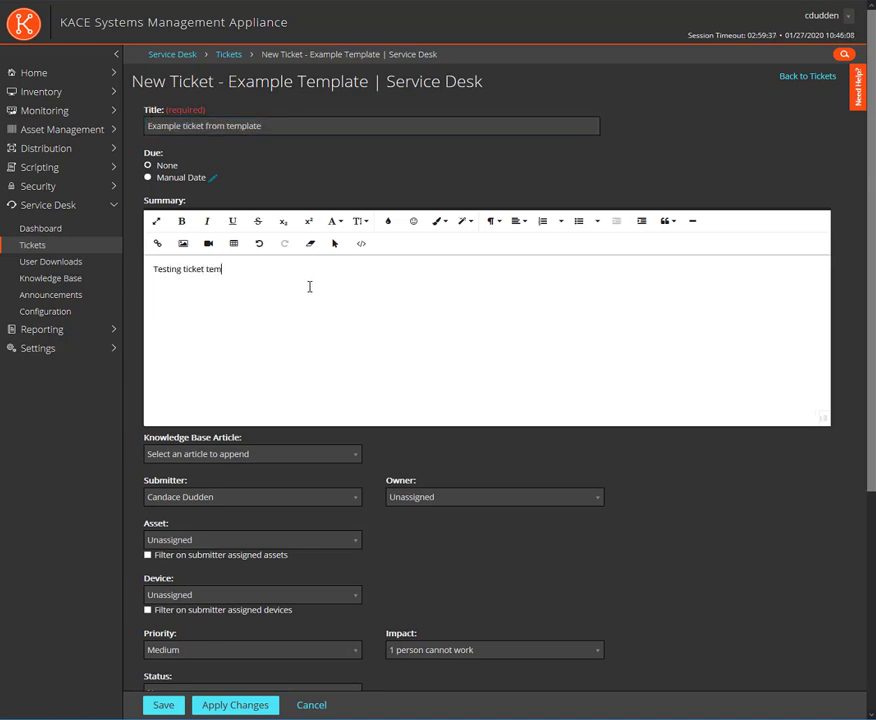
text(plate: Example Ticket Template)
Set the ticket's Device to 2016-DA and check which fields the form shows below it
click(355, 597)
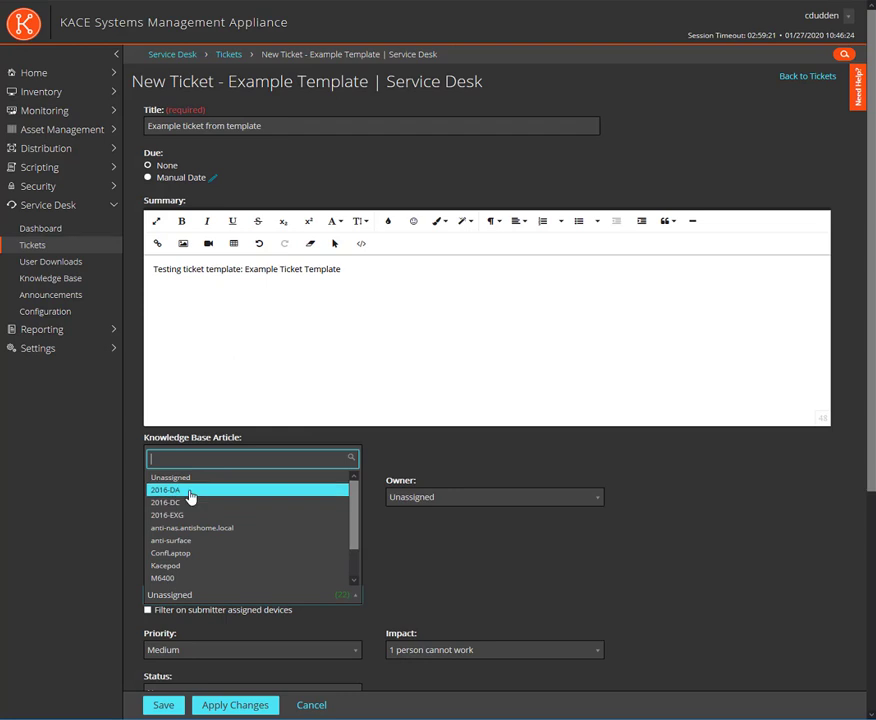
click(190, 492)
scroll(430, 610, down, 4)
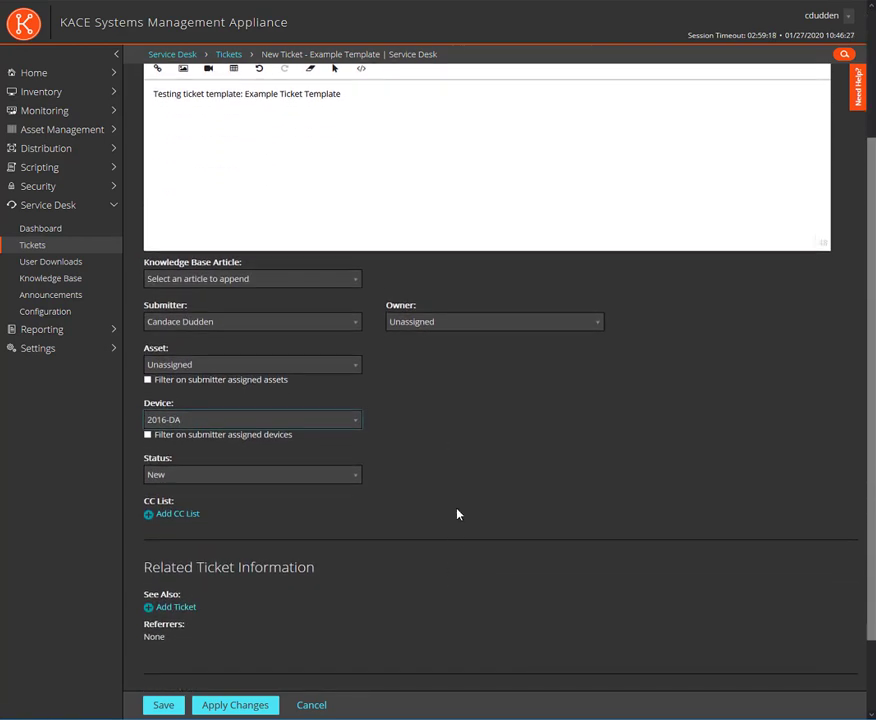
Search the device choices for "mac" and set the ticket's Device to MacESX.kacelab.local
click(362, 418)
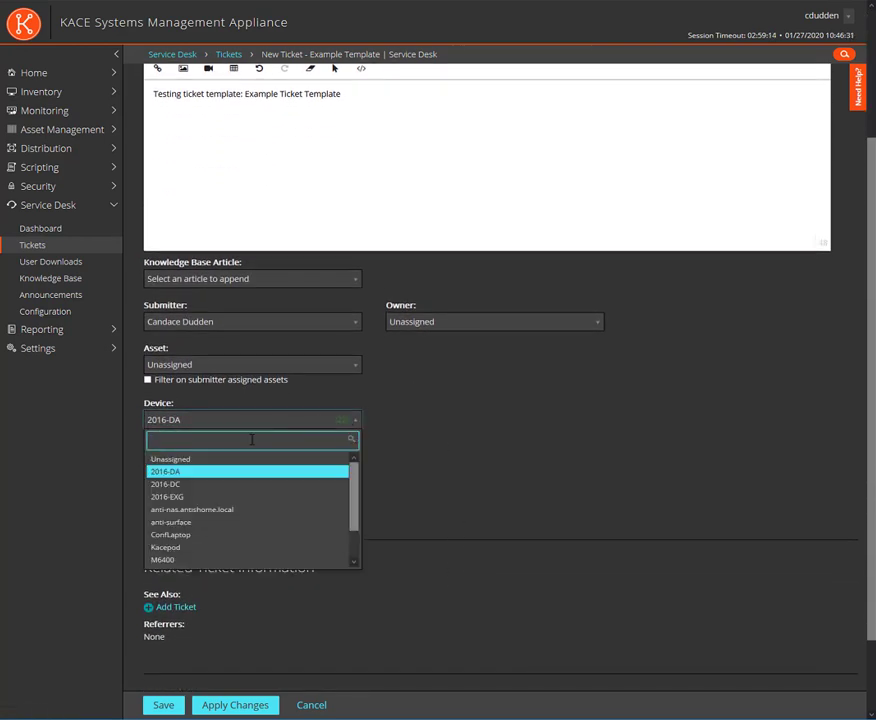
text(mac)
click(218, 472)
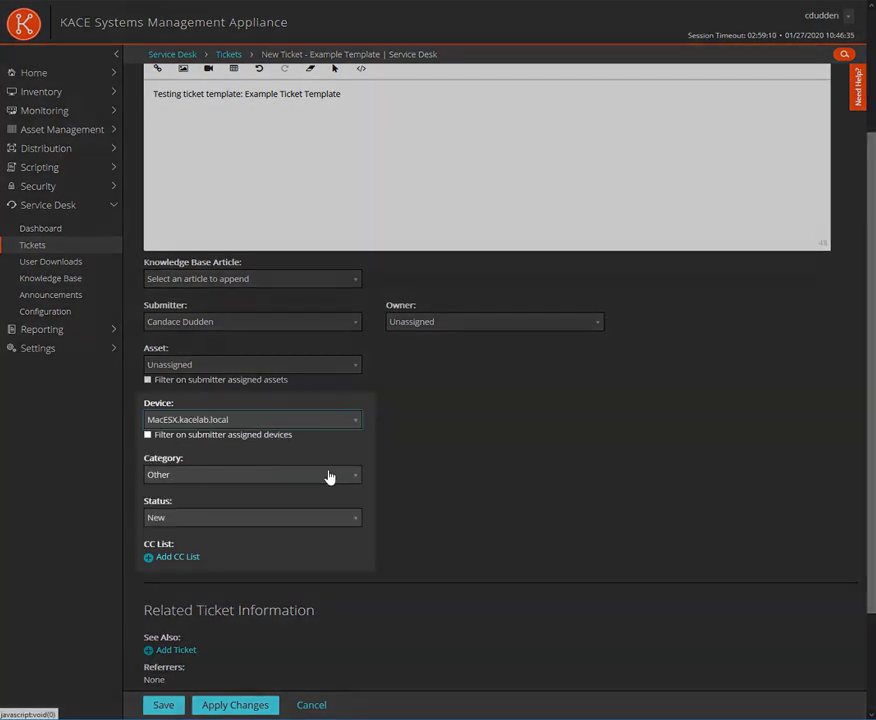
Set the ticket's Category to Software, with subcategory Operating Systems and then Mac
click(356, 474)
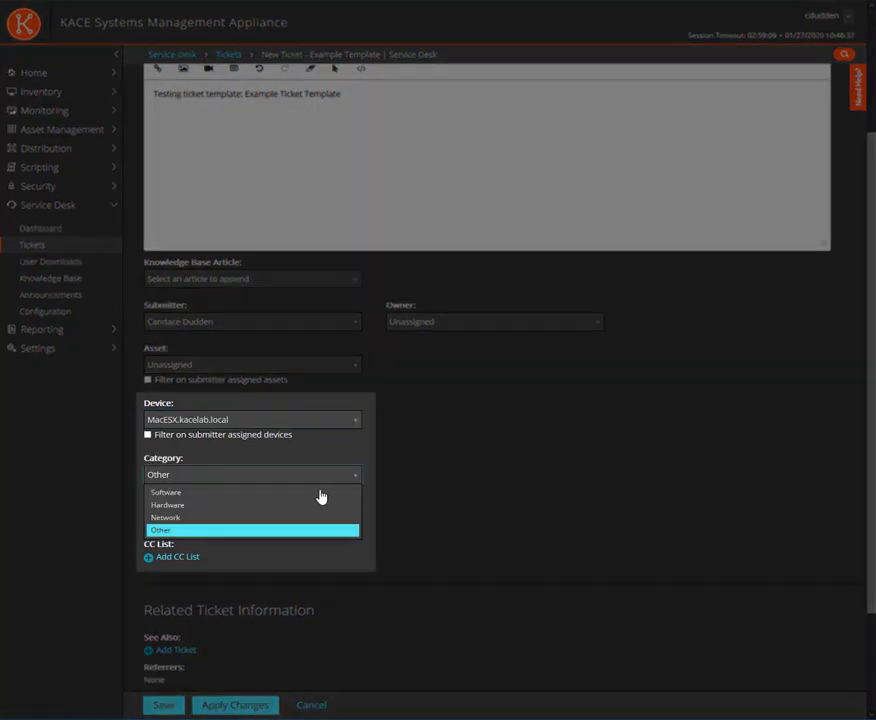
click(322, 494)
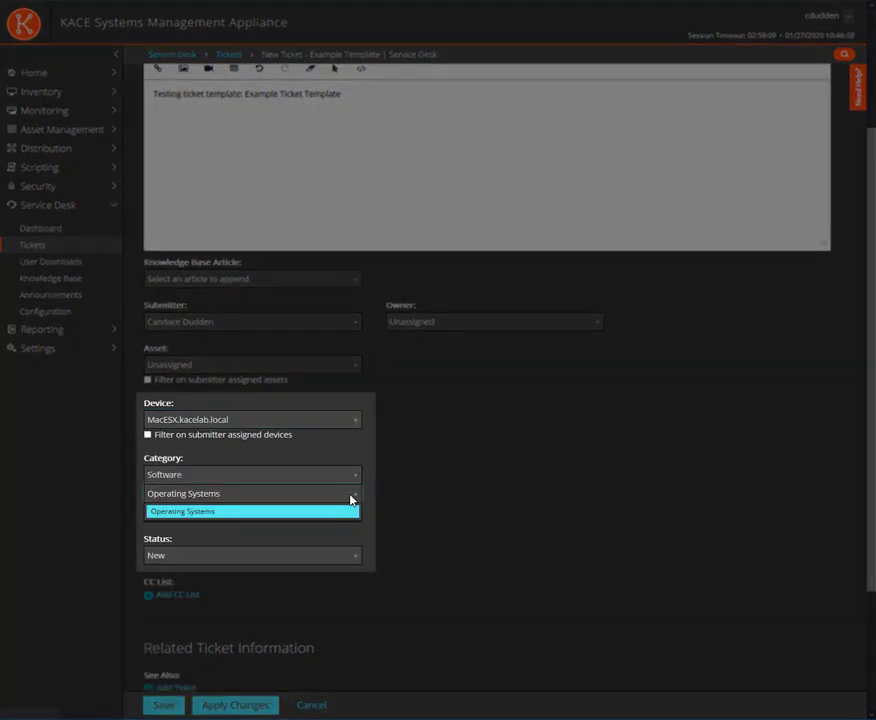
click(358, 511)
click(325, 545)
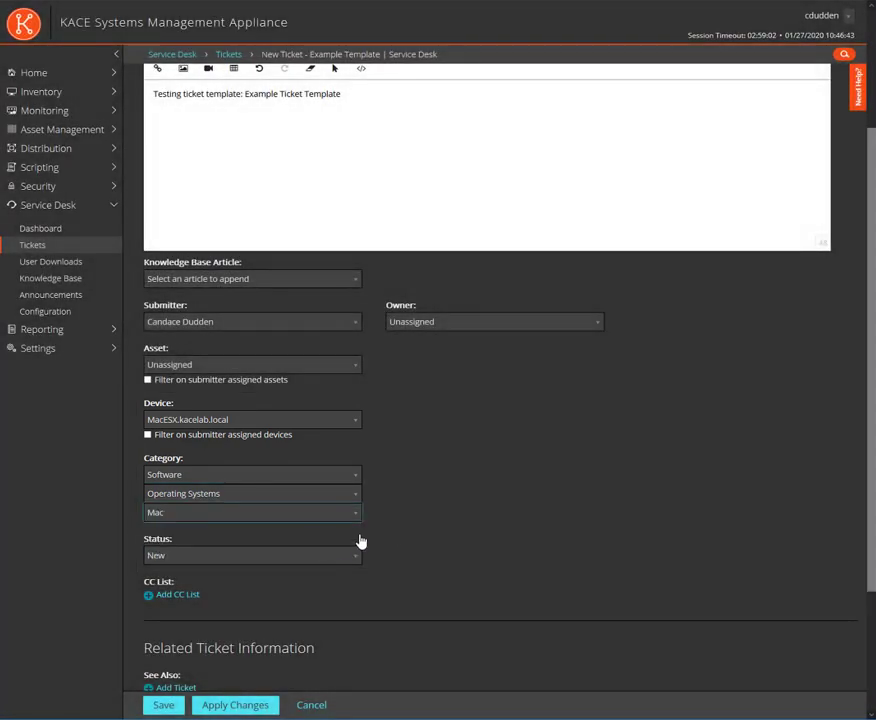